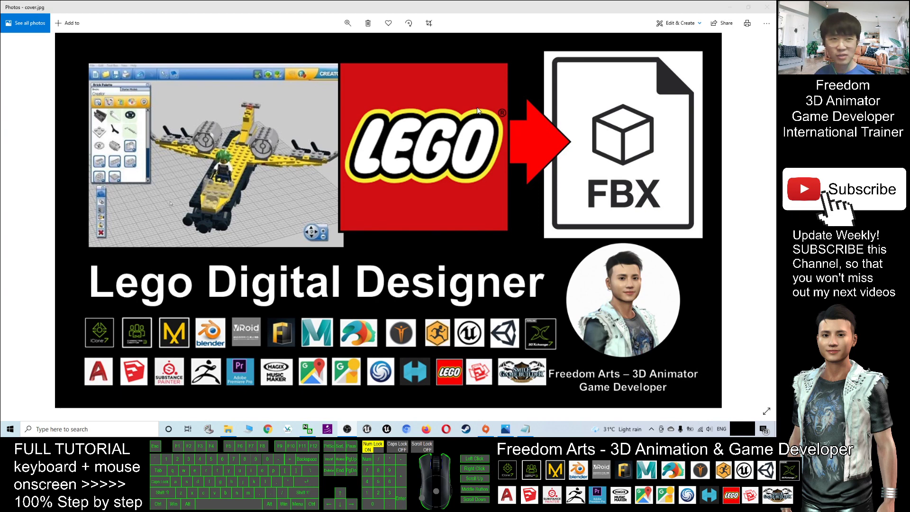
Review the Lego Digital Designer and LeoCAD download links in notes.txt, and clear the notes and cover image off the desktop
click(524, 429)
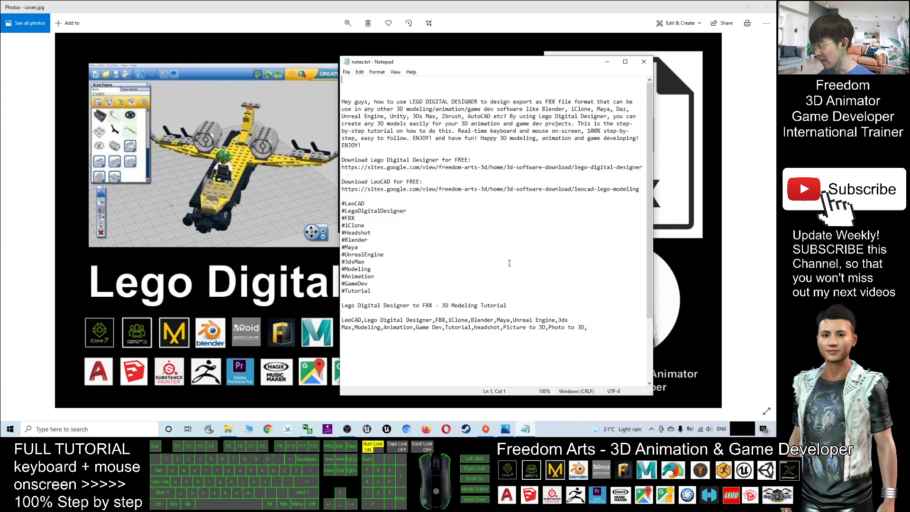
double_click(372, 182)
click(372, 182)
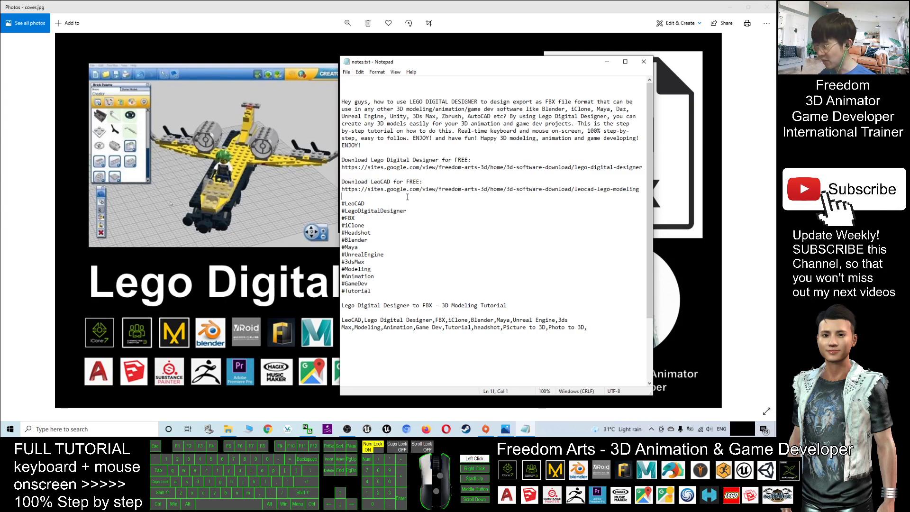
click(349, 167)
drag(349, 166, 475, 166)
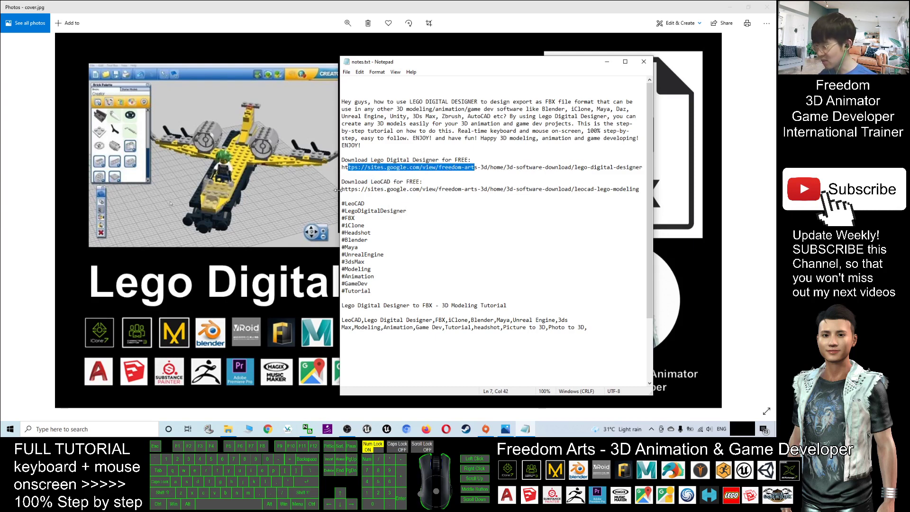
drag(342, 189, 478, 189)
click(531, 248)
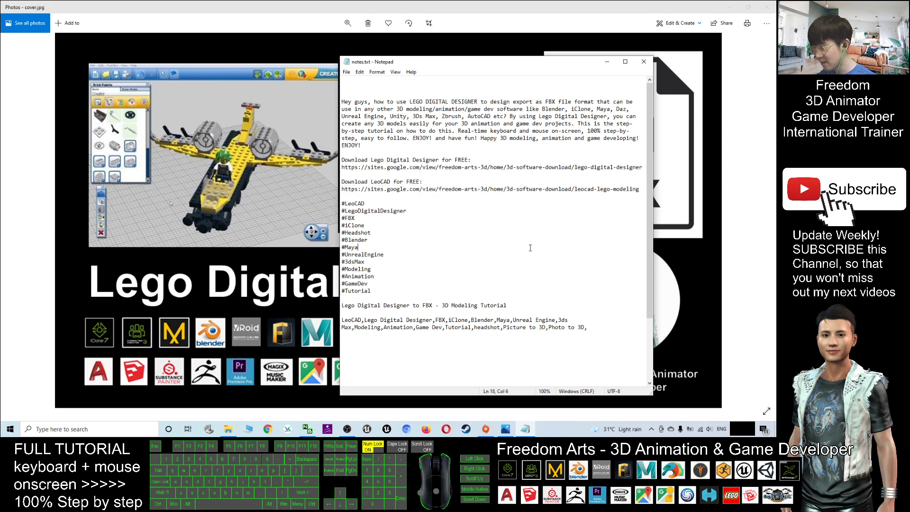
drag(370, 169, 493, 169)
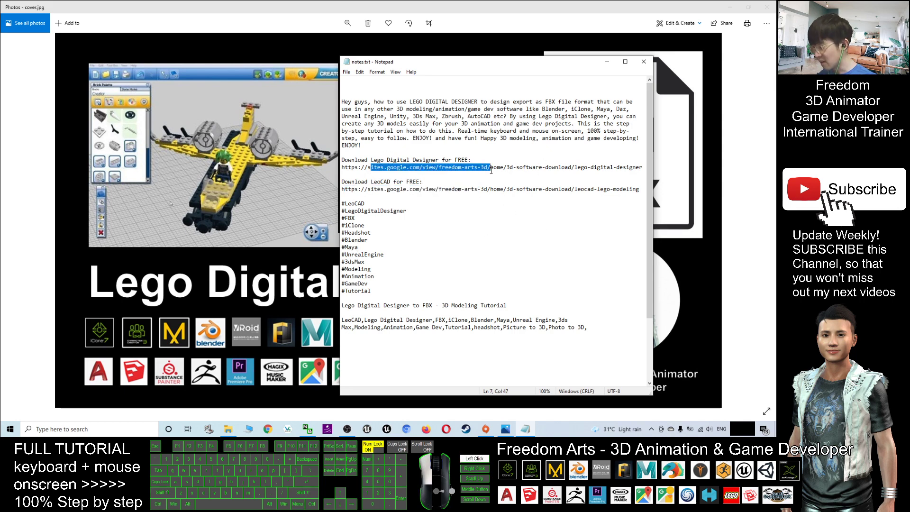
click(607, 62)
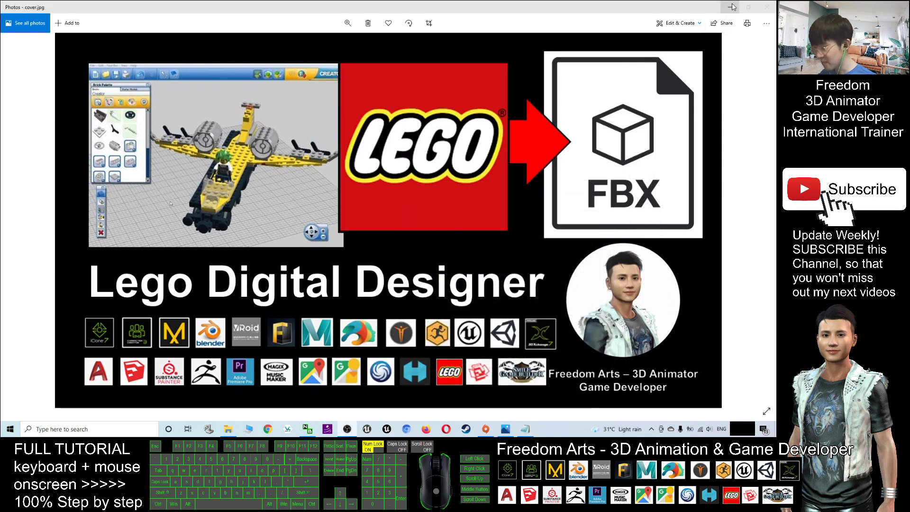
click(767, 6)
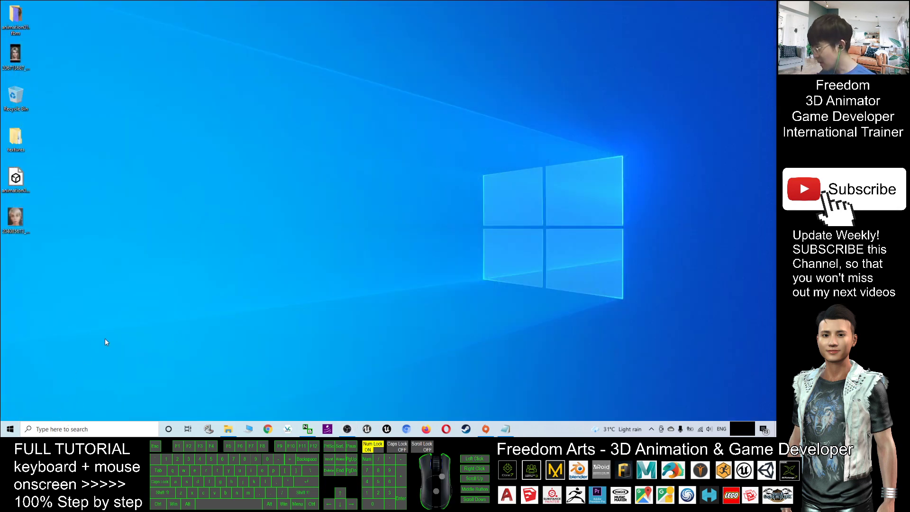
Delete all the files and folders from the desktop except the Recycle Bin
click(87, 431)
click(143, 83)
click(66, 75)
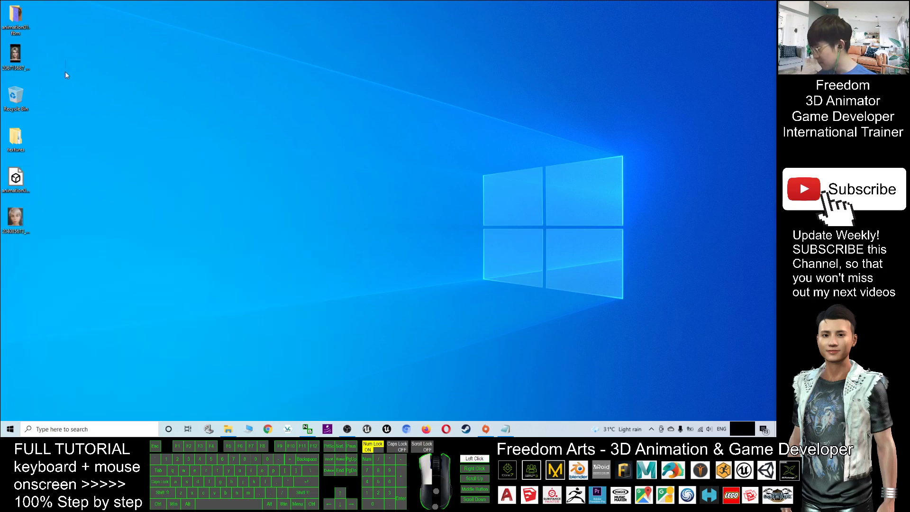
drag(55, 9, 8, 81)
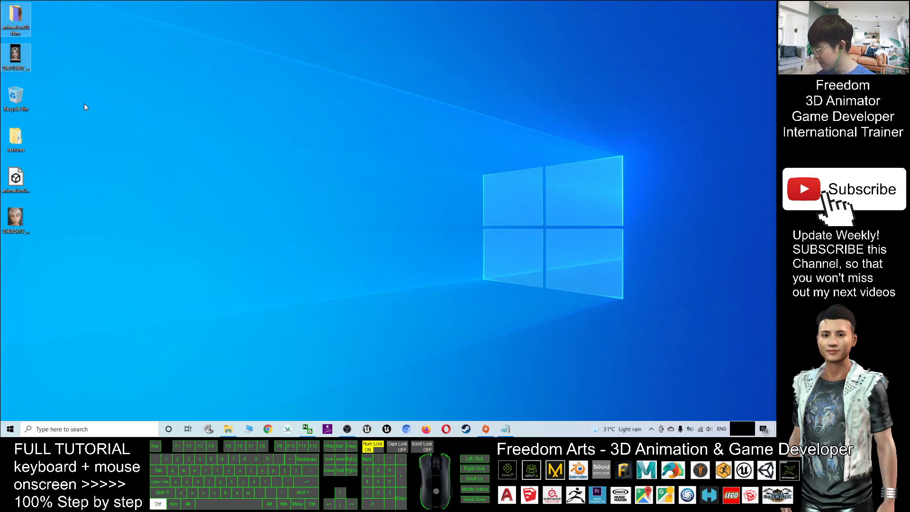
ctrl+drag(59, 134, 9, 304)
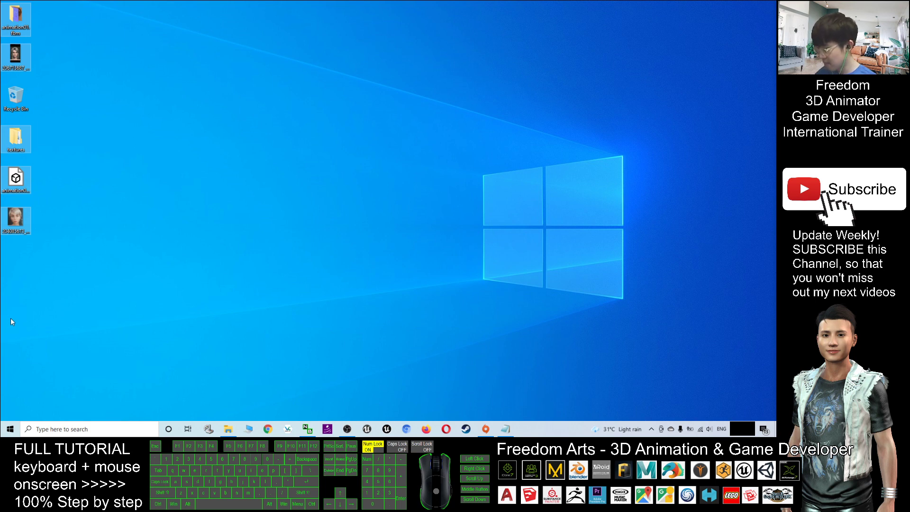
key(Delete)
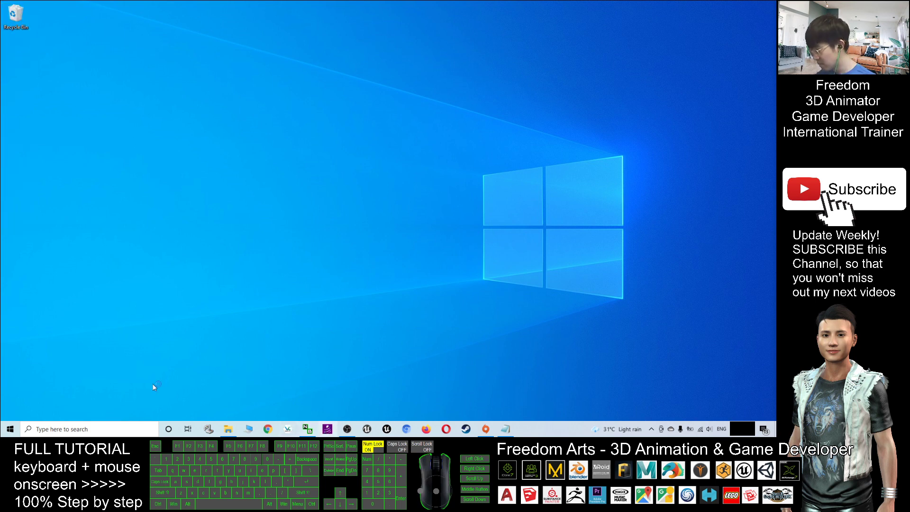
click(177, 261)
Find and launch LEGO Digital Designer, accepting offline mode
click(73, 429)
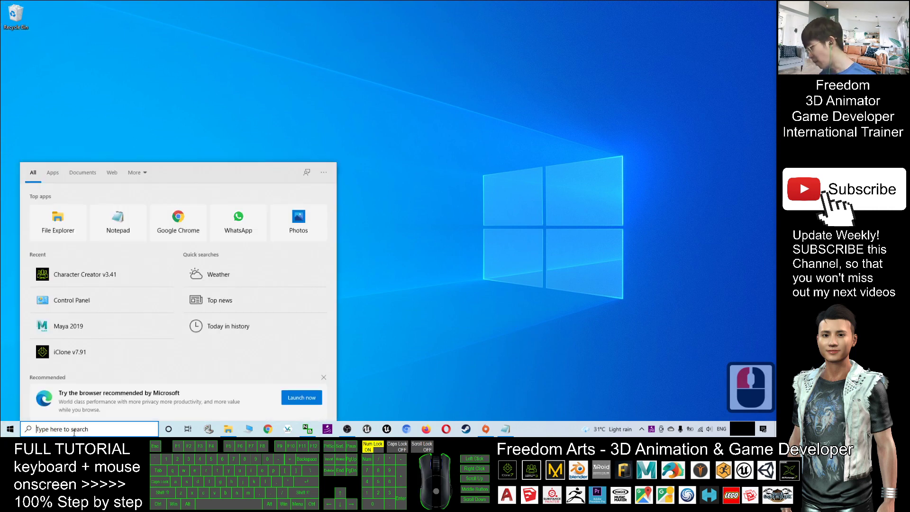
text(lego)
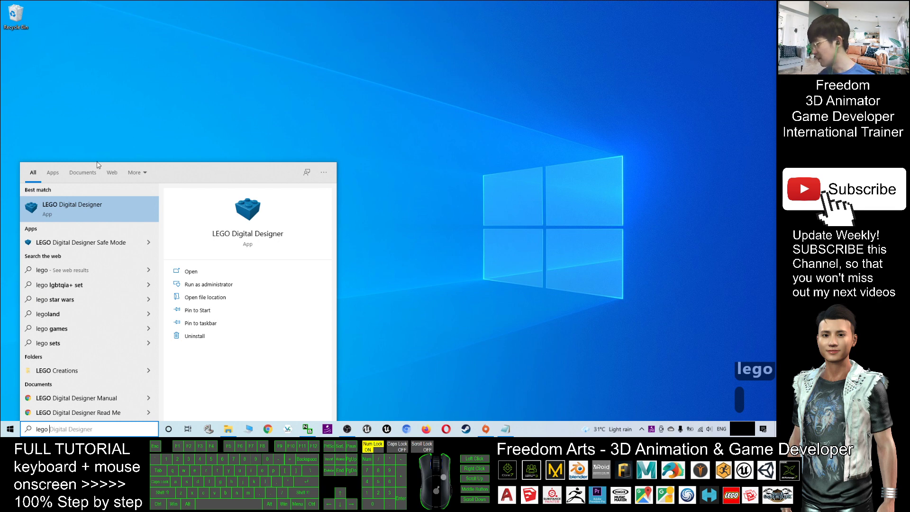
click(54, 207)
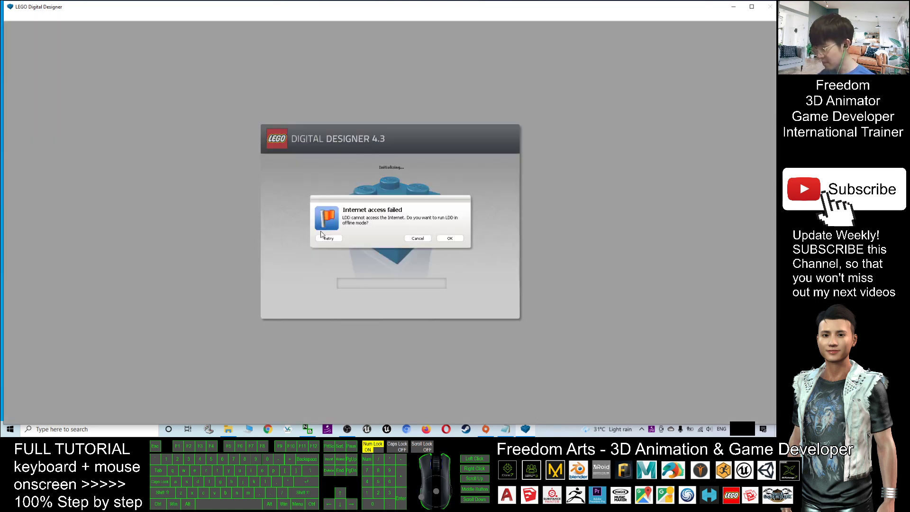
click(441, 240)
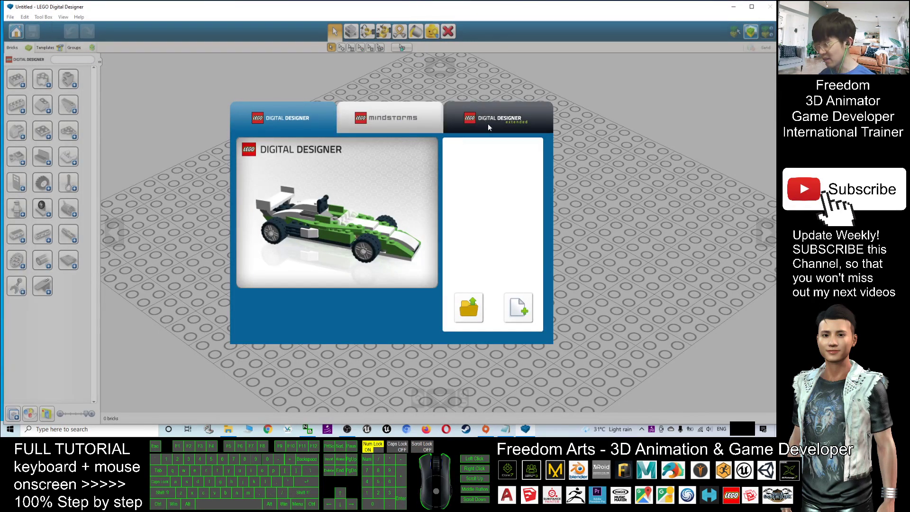
Create a new empty model in the LEGO Digital Designer Extended theme
click(501, 119)
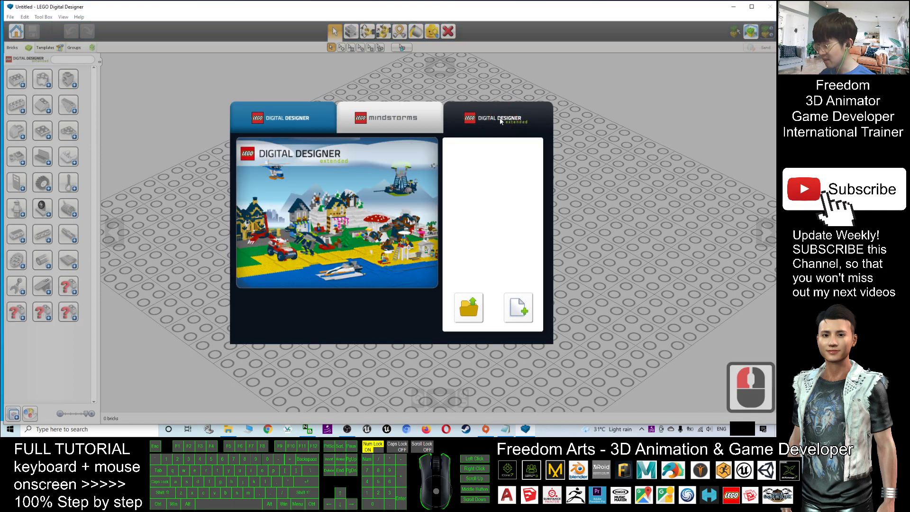
click(518, 308)
scroll(460, 211, down, 3)
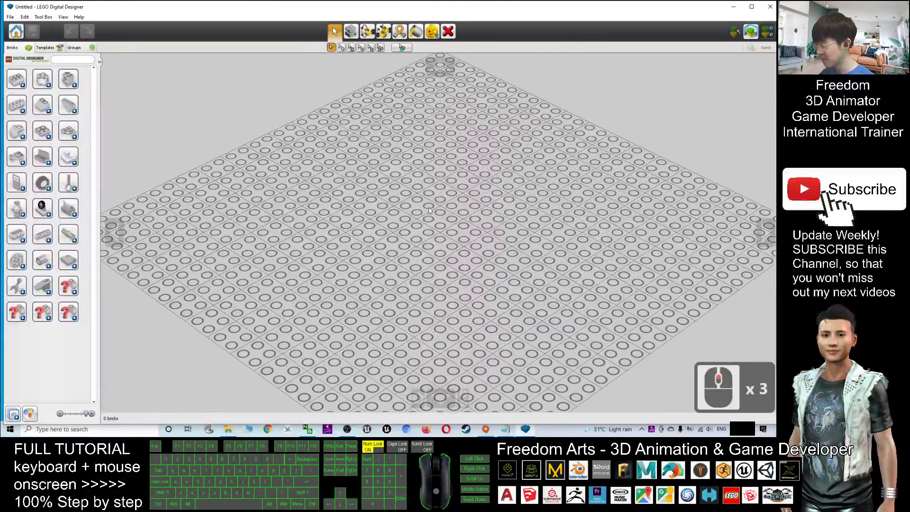
click(16, 210)
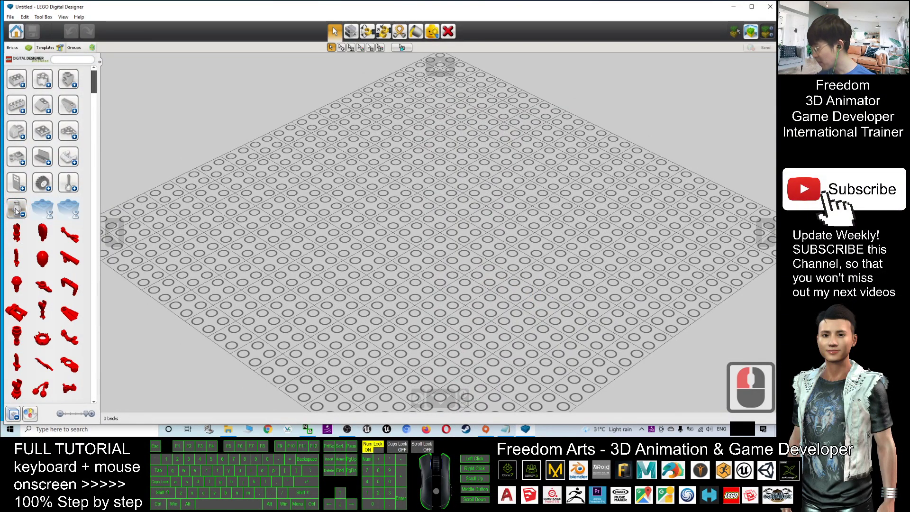
scroll(26, 224, down, 5)
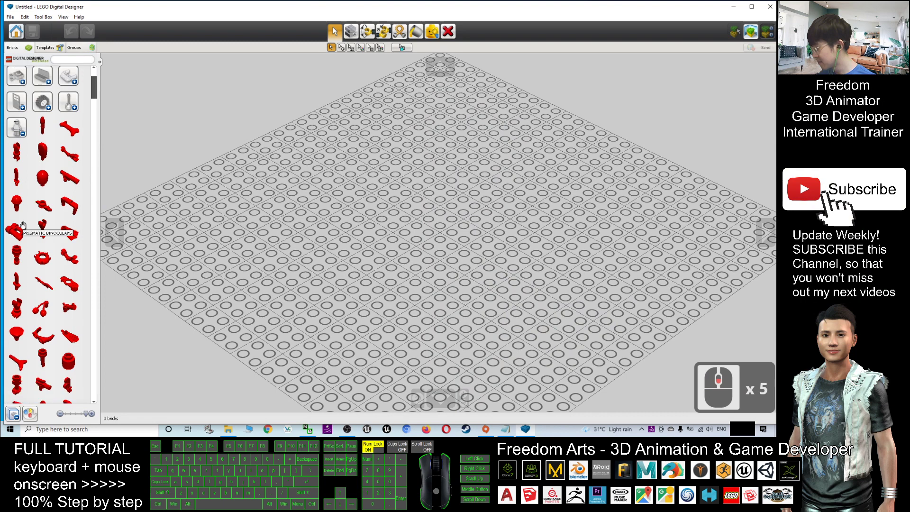
scroll(27, 214, up, 9)
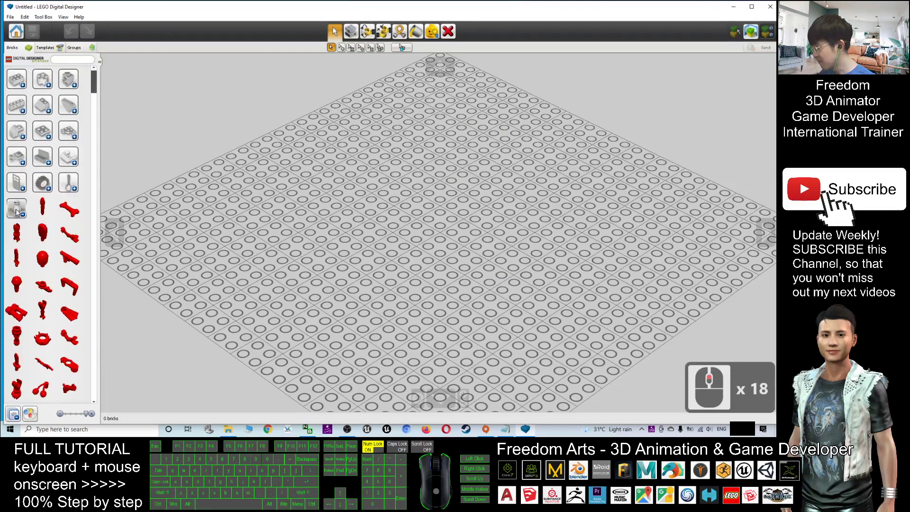
click(16, 210)
Filter the basic bricks to solid light blue and place a 2x2 brick on the left half of the building plate
click(17, 79)
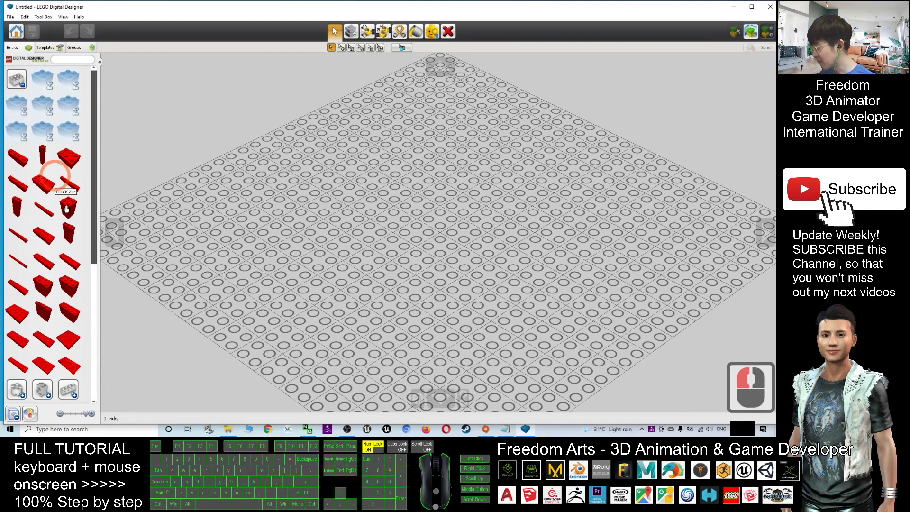
click(33, 415)
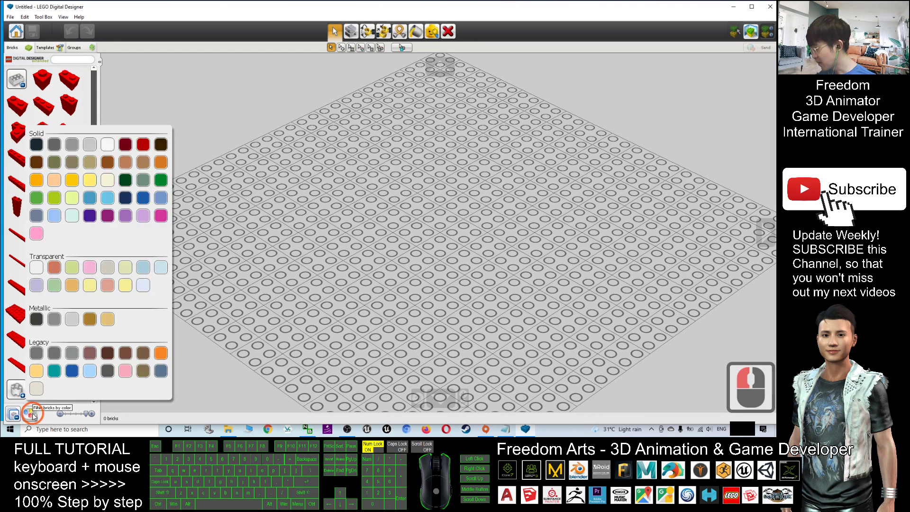
click(107, 197)
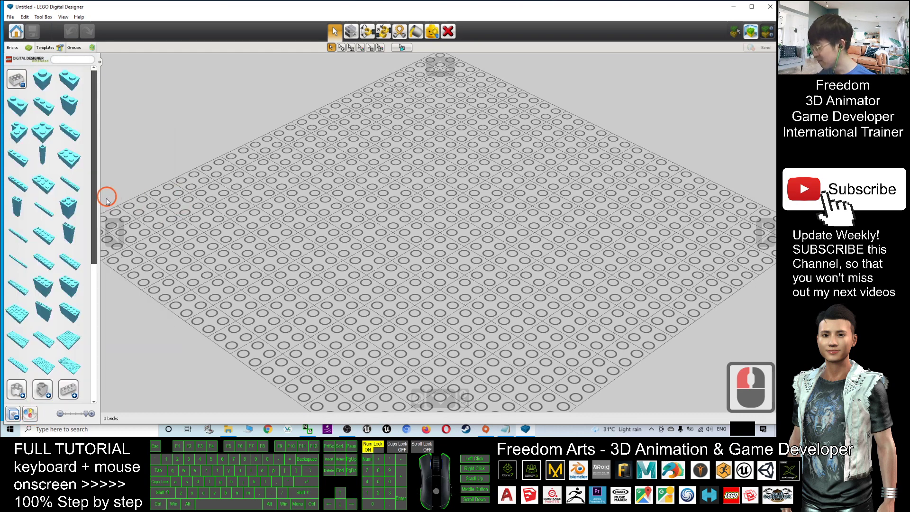
click(47, 146)
click(305, 205)
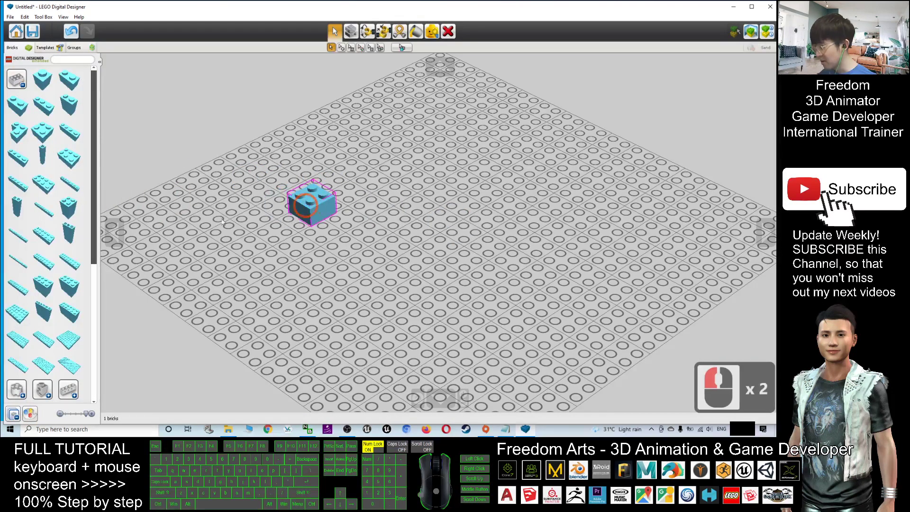
Place a light blue 1x4 brick on the building plate to the right of the 2x2 brick
drag(74, 135, 374, 209)
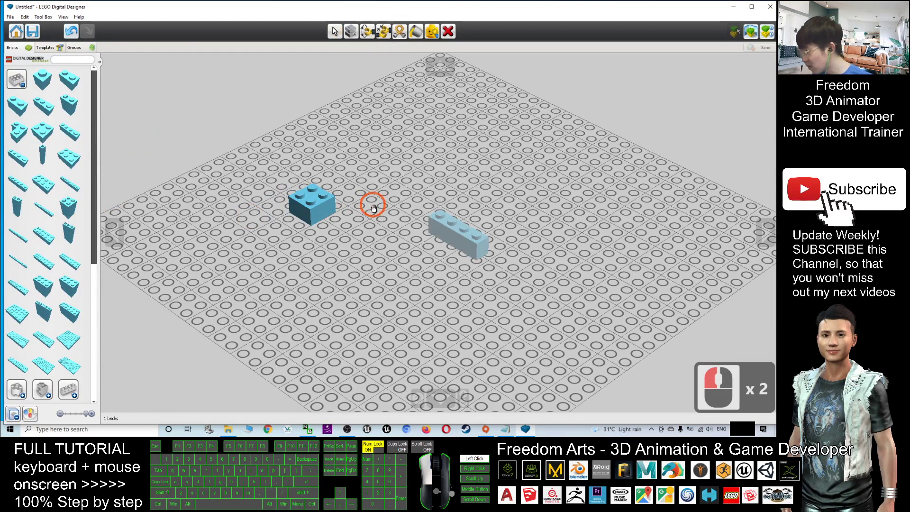
click(419, 222)
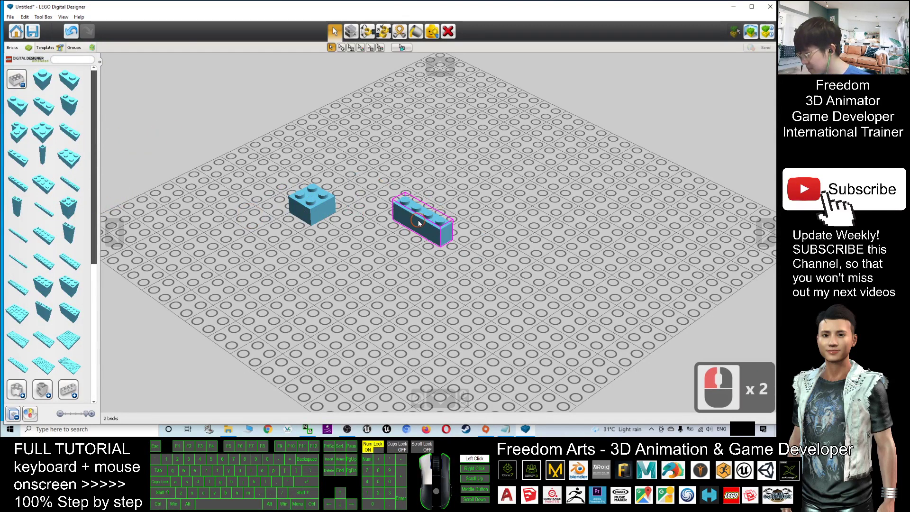
click(419, 223)
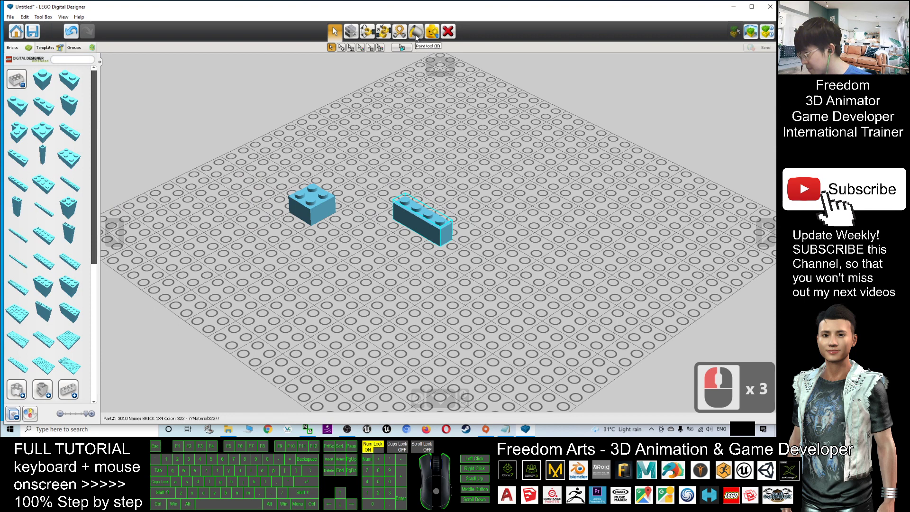
Filter the bricks to solid purple and stack a tall one-stud column brick on the front end of the 1x4 brick
click(415, 37)
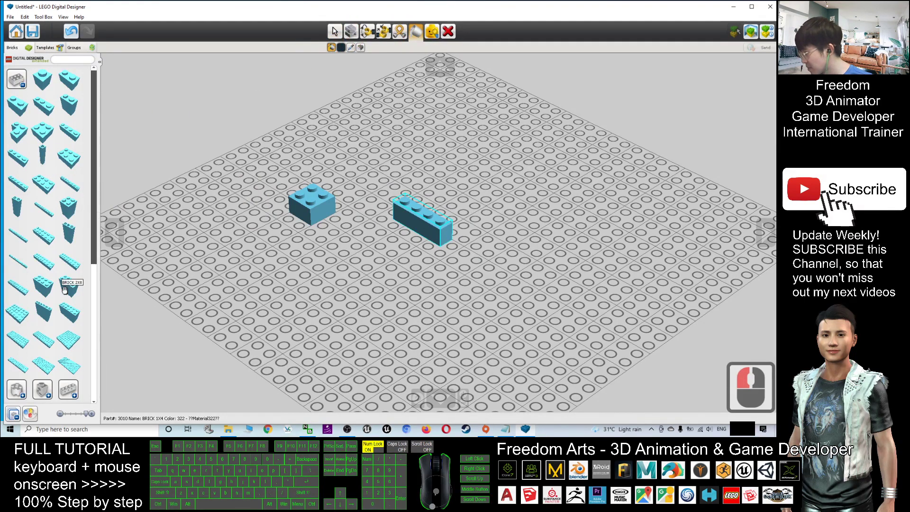
click(29, 414)
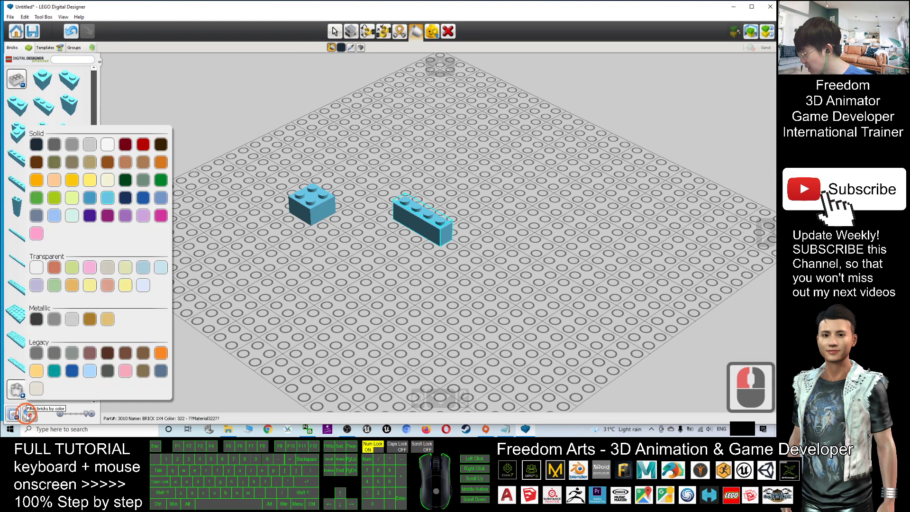
click(112, 216)
click(42, 154)
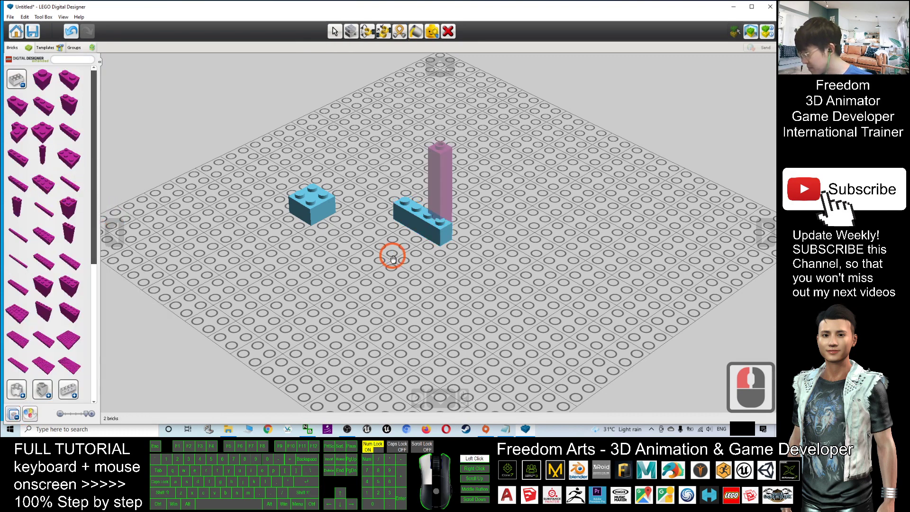
click(426, 227)
click(528, 212)
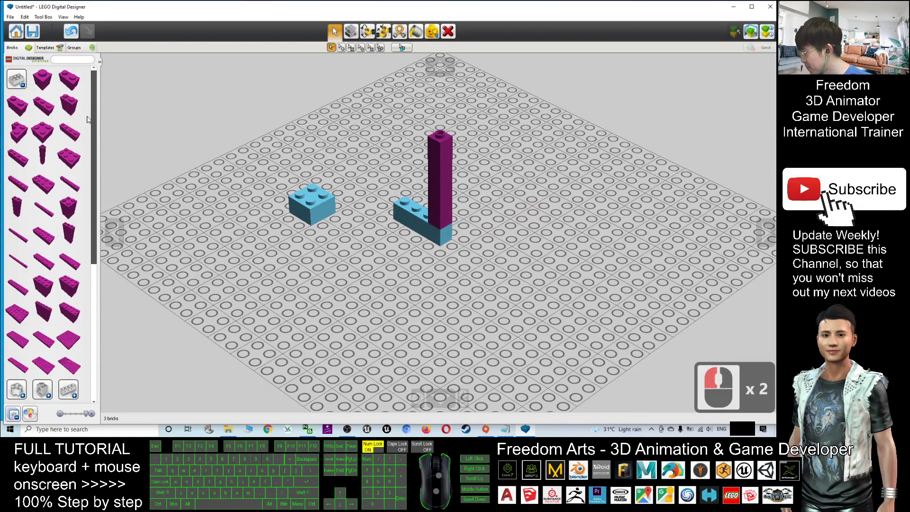
Expand the door and window parts category in the brick palette and filter the parts to solid lime green
drag(93, 120, 105, 278)
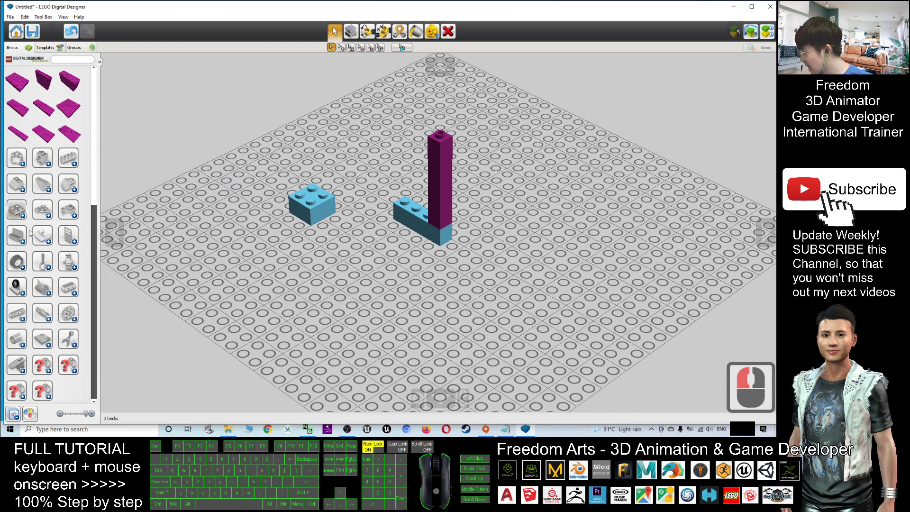
click(75, 243)
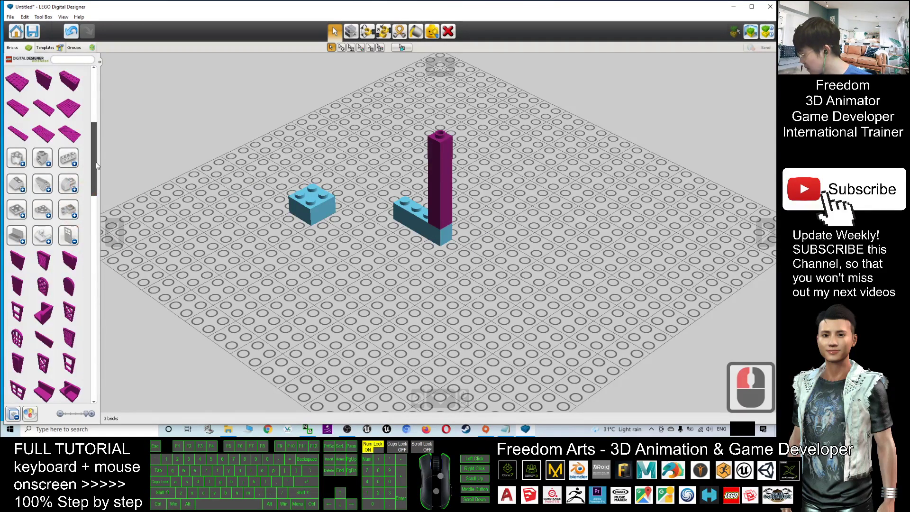
drag(94, 171, 97, 211)
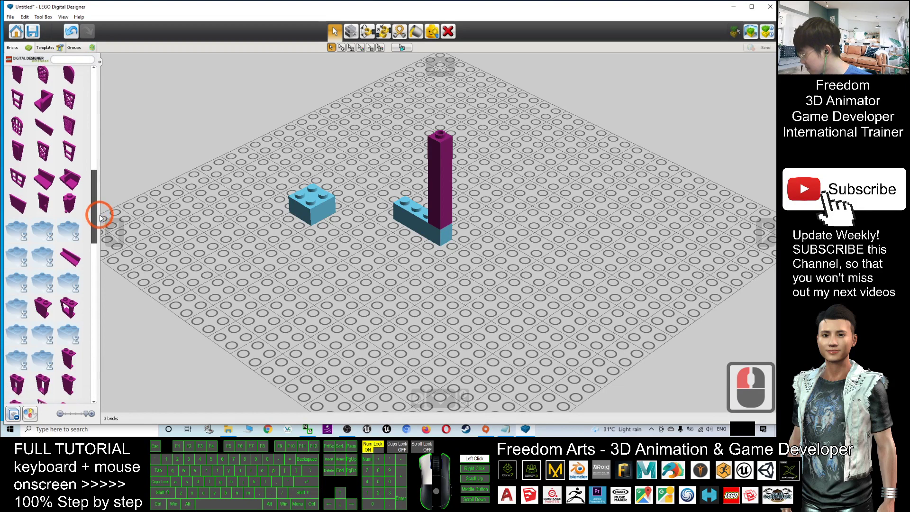
click(30, 413)
click(54, 371)
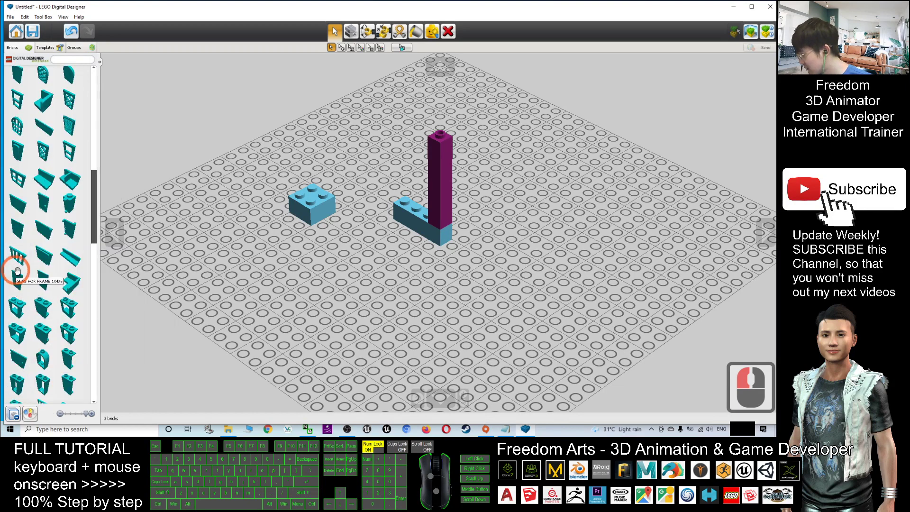
click(29, 414)
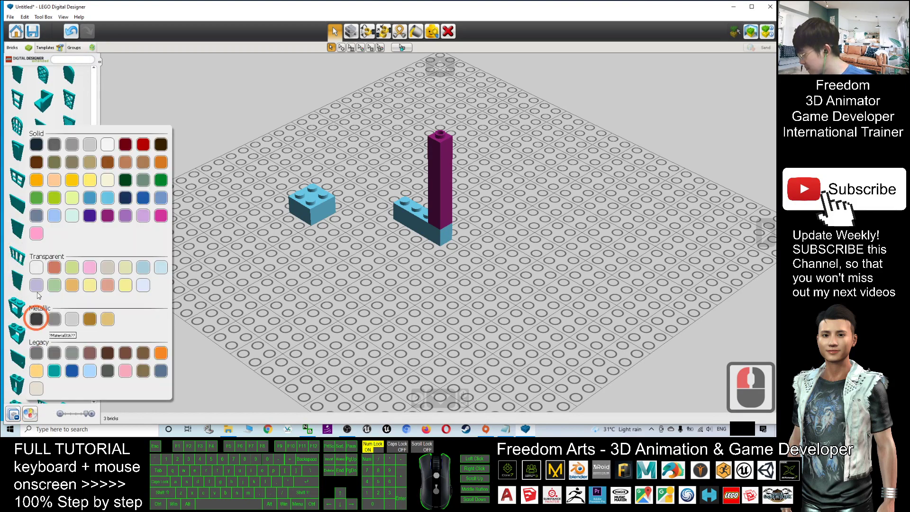
click(54, 197)
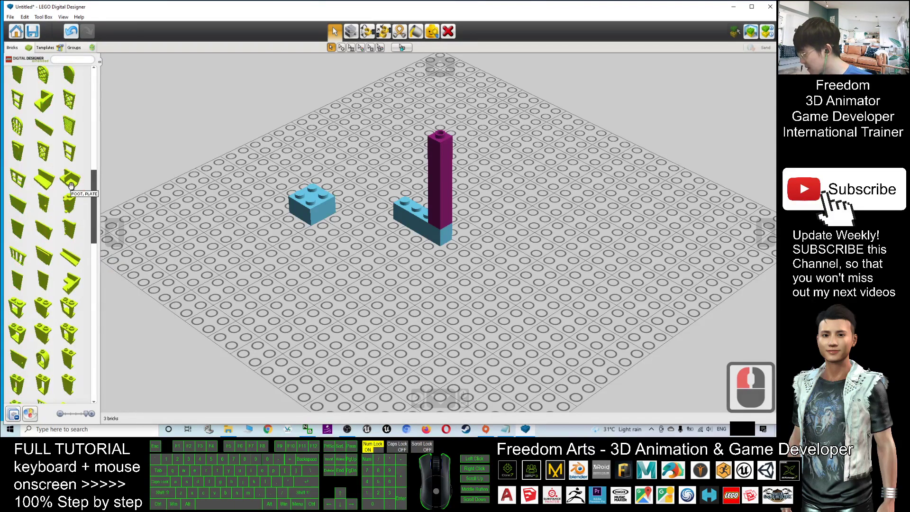
Place a lime green lattice for the 1x4x3 frame on the building plate, in front of the gap between the light blue bricks
click(56, 163)
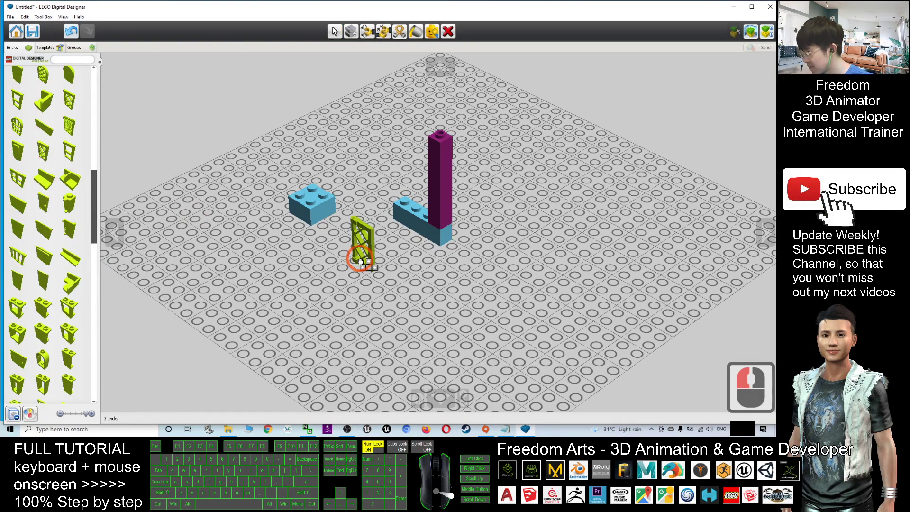
click(366, 261)
scroll(538, 256, down, 2)
scroll(512, 258, up, 4)
scroll(454, 266, down, 3)
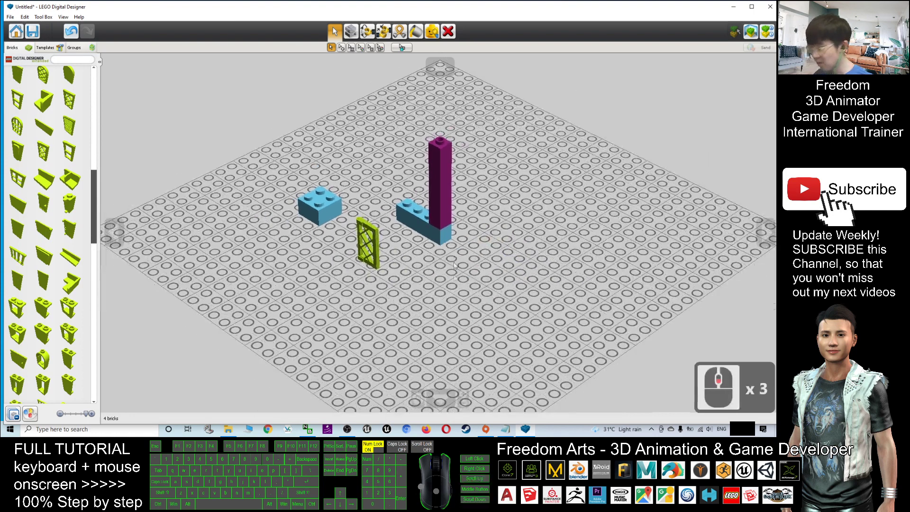
scroll(521, 256, up, 2)
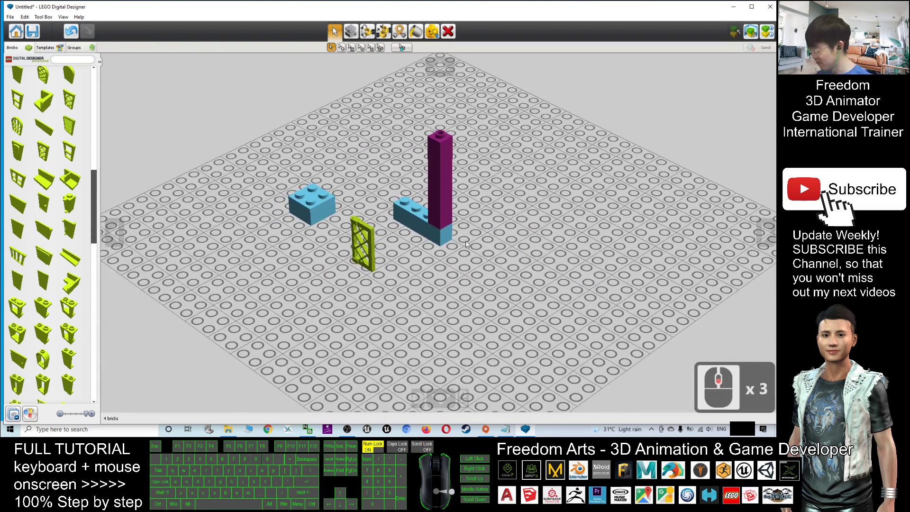
Try to rotate the lime green lattice on the building plate with the Hinge tool
click(366, 252)
key(e)
key(r)
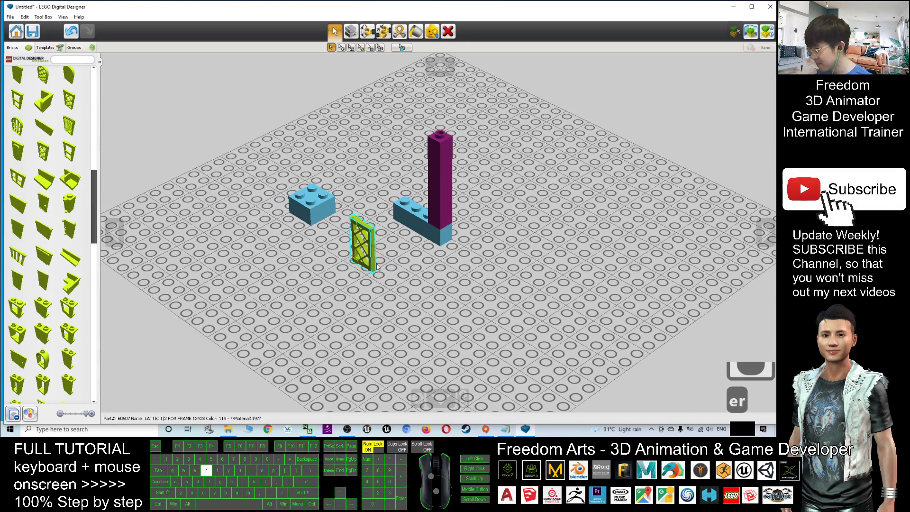
click(367, 31)
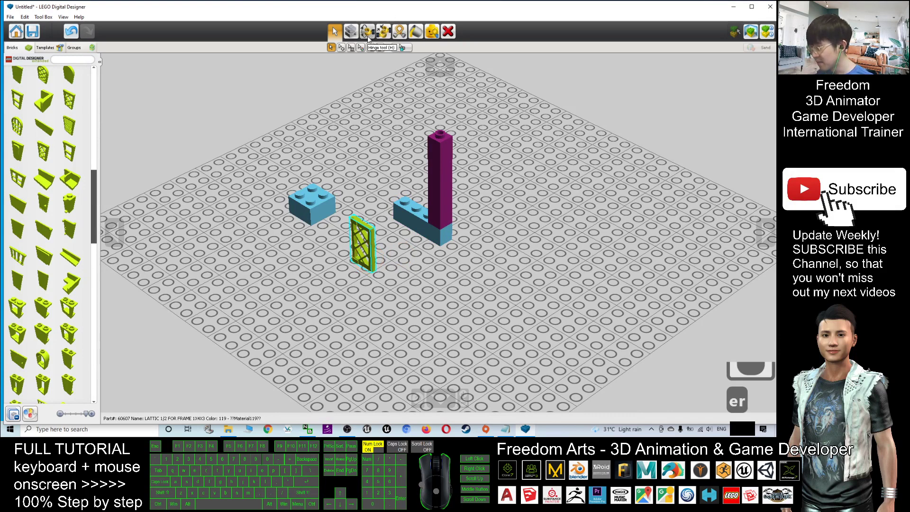
click(368, 256)
click(386, 274)
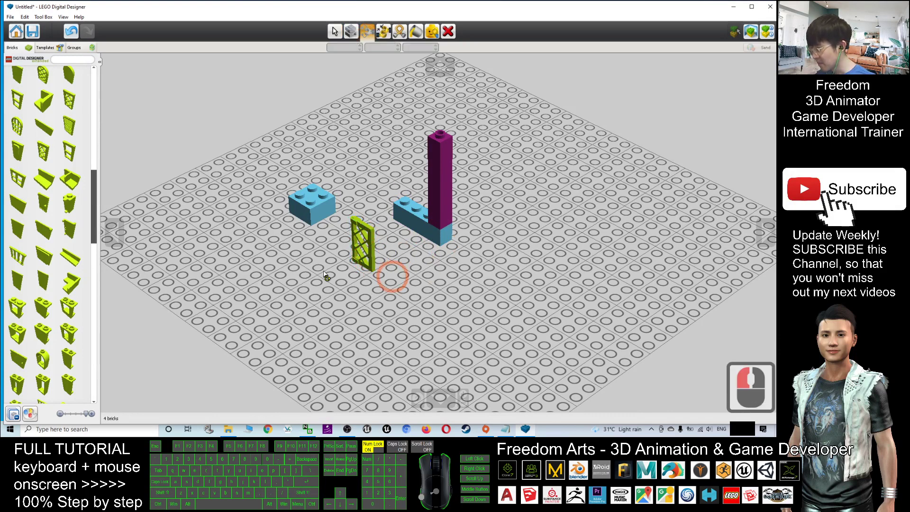
scroll(455, 262, down, 6)
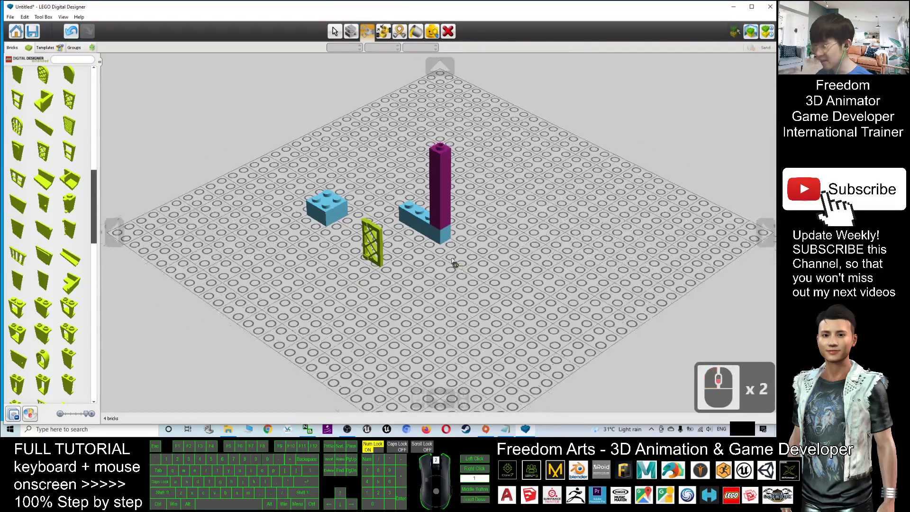
scroll(406, 192, up, 5)
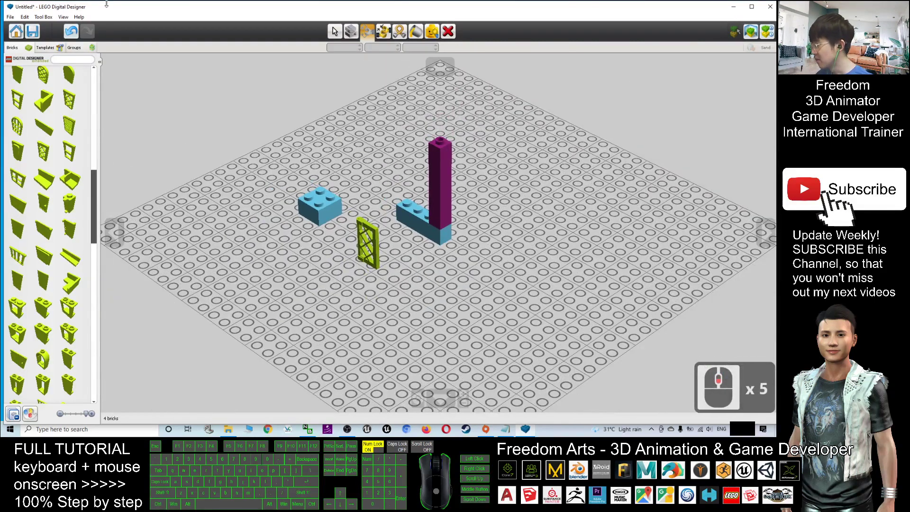
Export the model to the Desktop as an LDraw file named Untitled.ldr and select the exported file there
drag(139, 4, 336, 36)
click(203, 46)
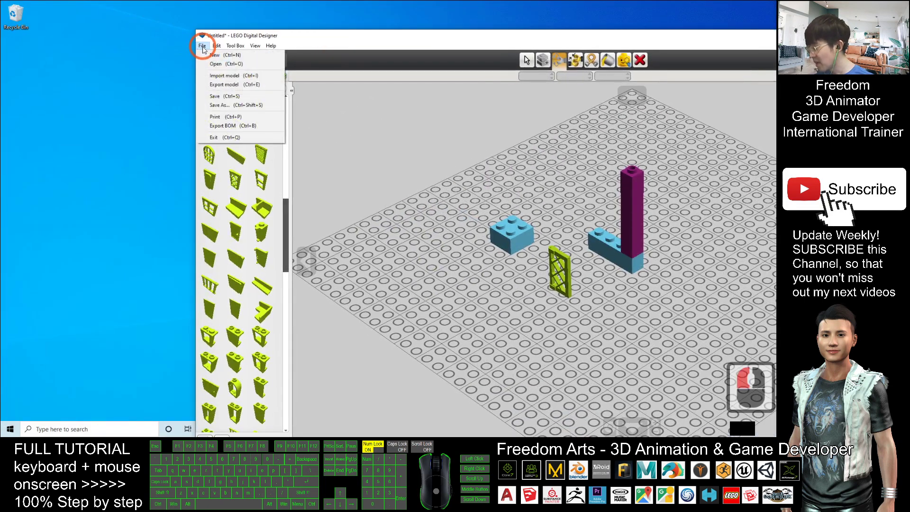
click(227, 85)
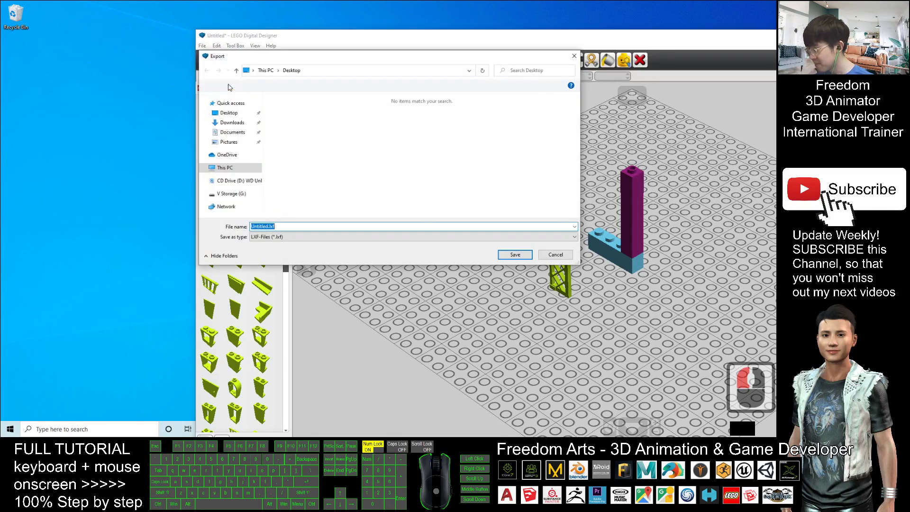
click(281, 237)
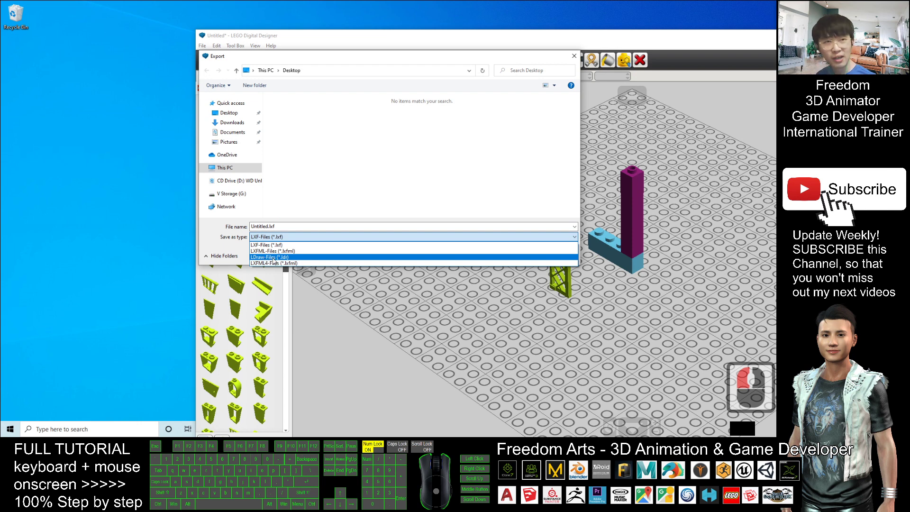
click(274, 258)
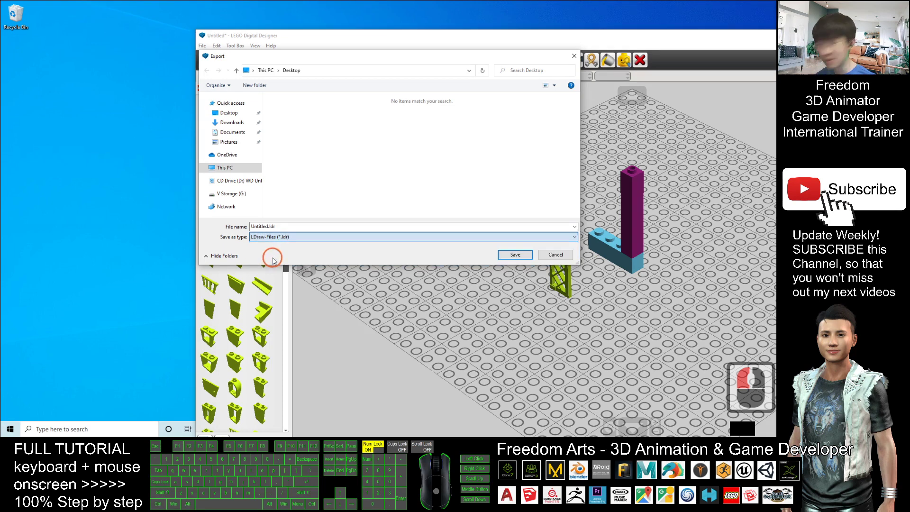
click(224, 113)
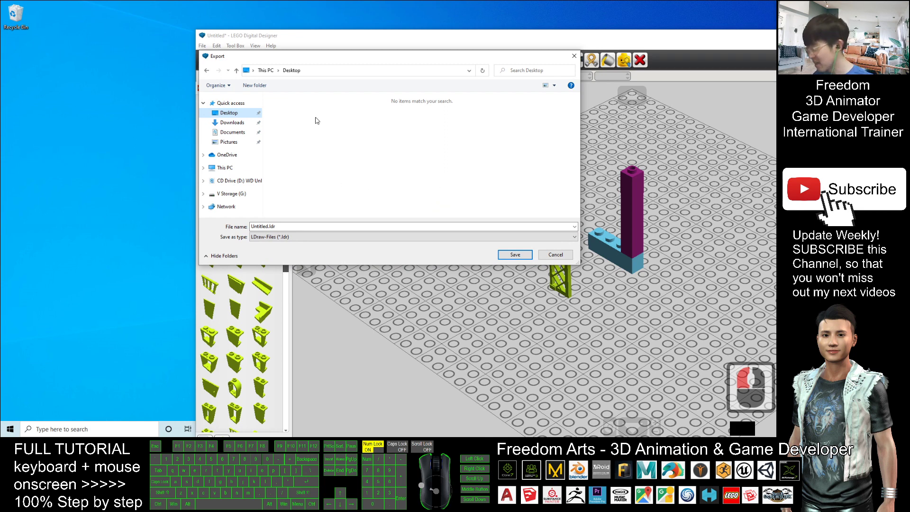
double_click(266, 227)
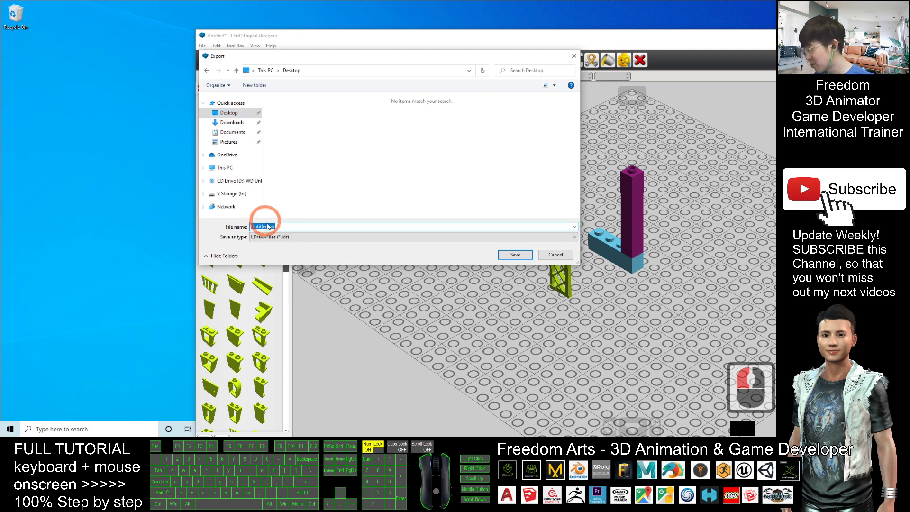
click(516, 254)
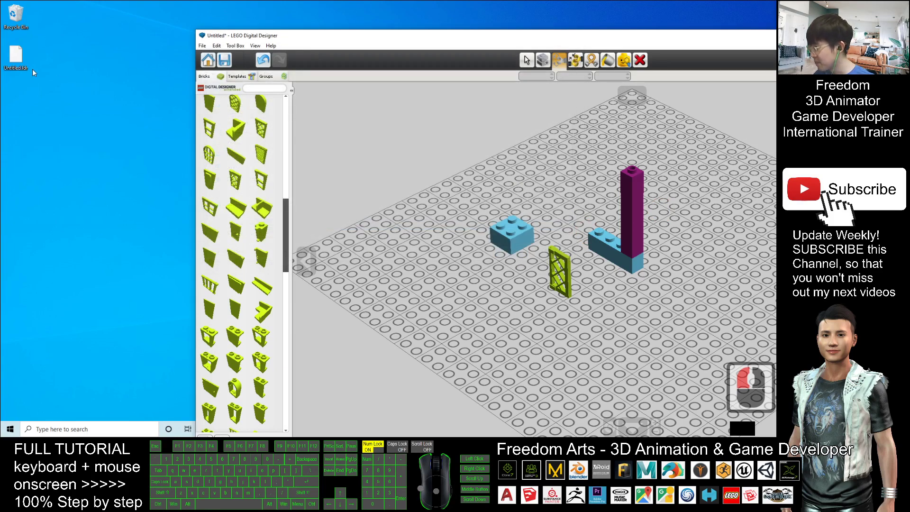
click(12, 63)
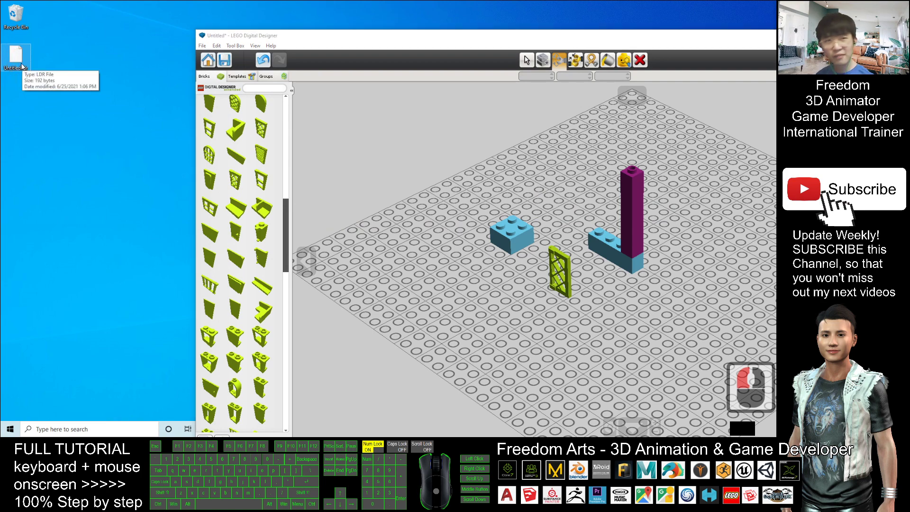
Minimize the LEGO Digital Designer window, search Windows for leocad and launch LeoCAD
drag(485, 31, 280, 23)
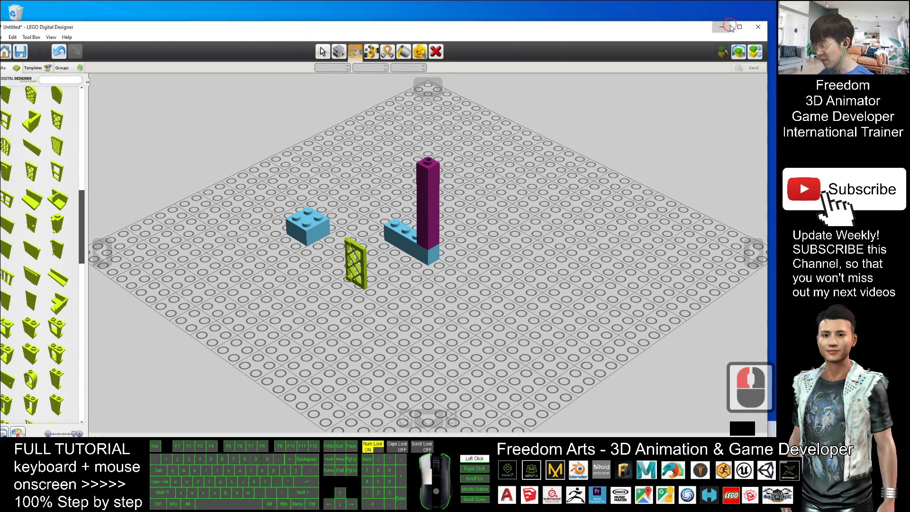
click(757, 28)
click(63, 429)
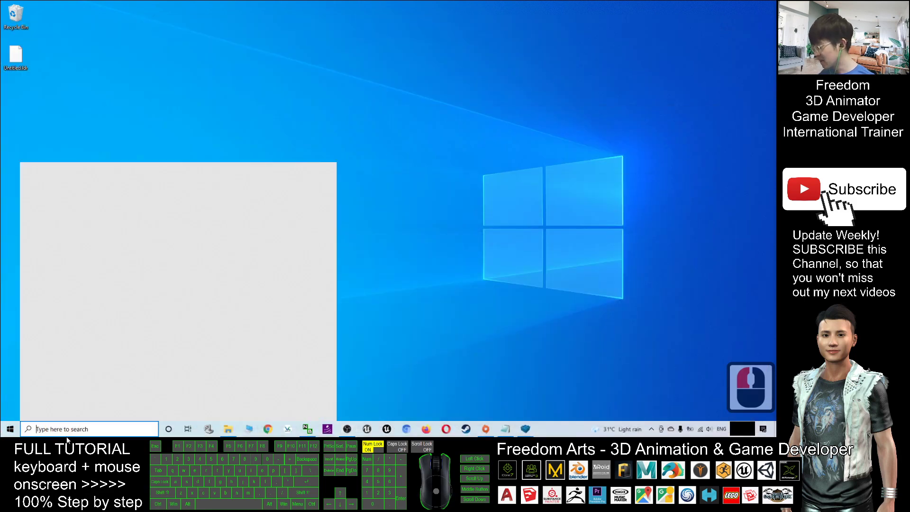
text(l)
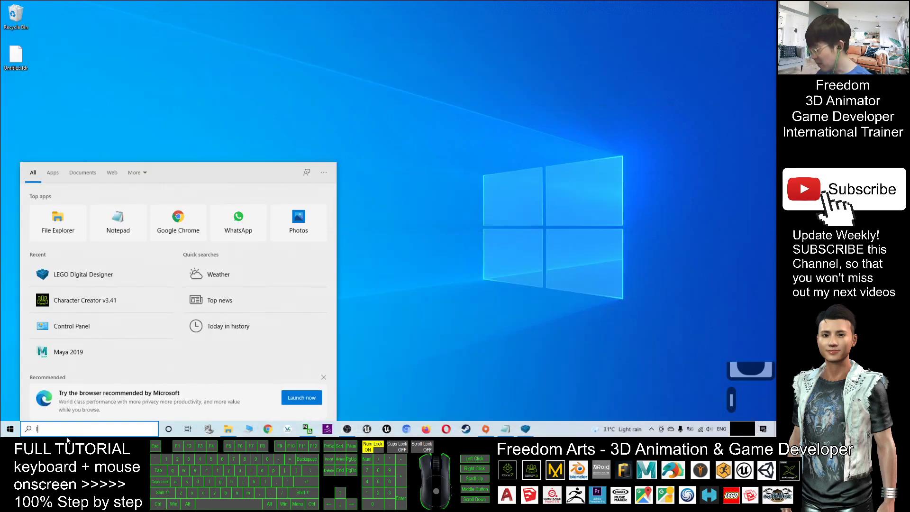
text(eocad)
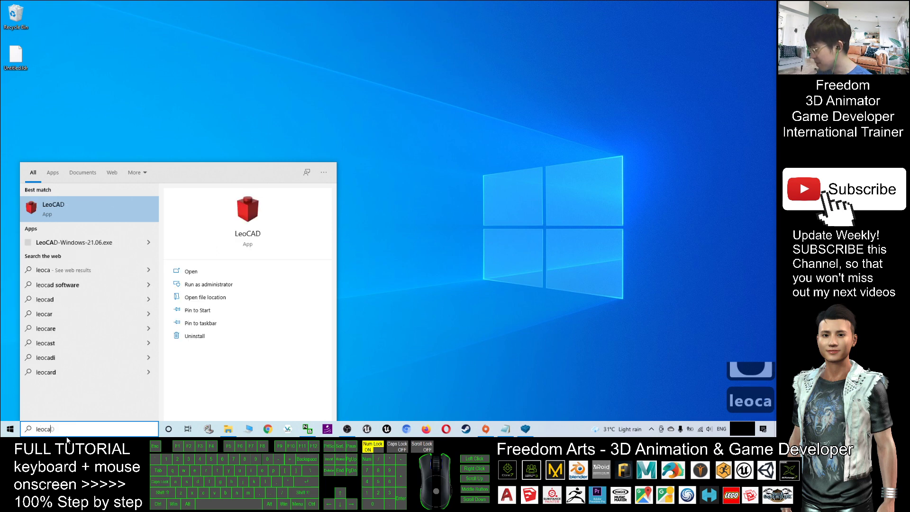
click(56, 209)
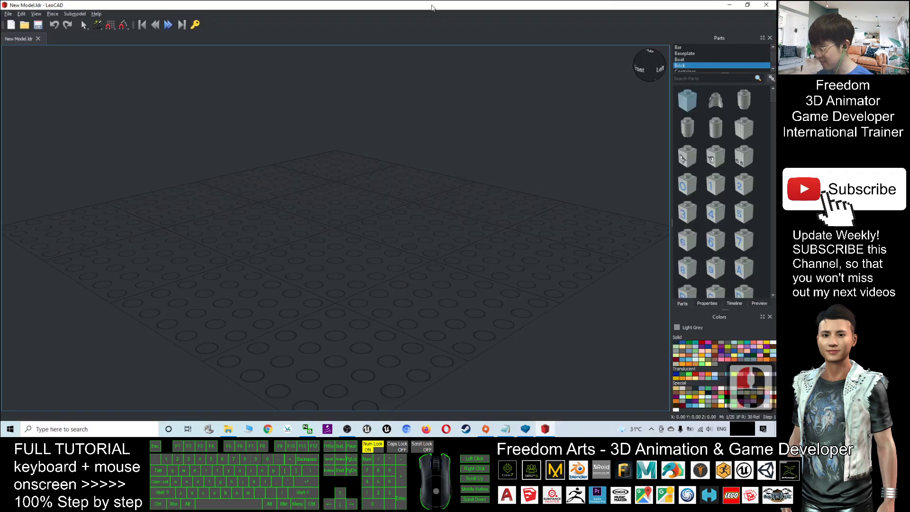
Restore LeoCAD to a smaller window that reveals the desktop and bring up its file import options
drag(429, 6, 457, 66)
click(311, 76)
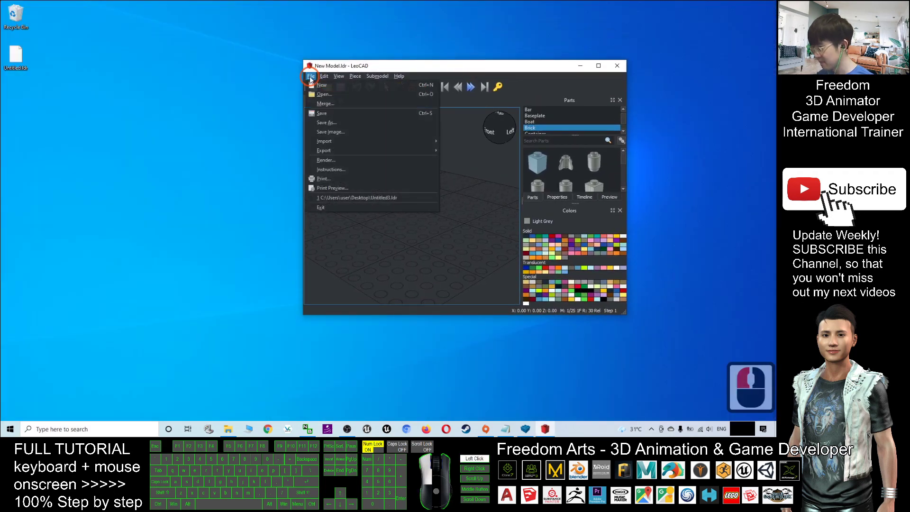
mouse_move(341, 150)
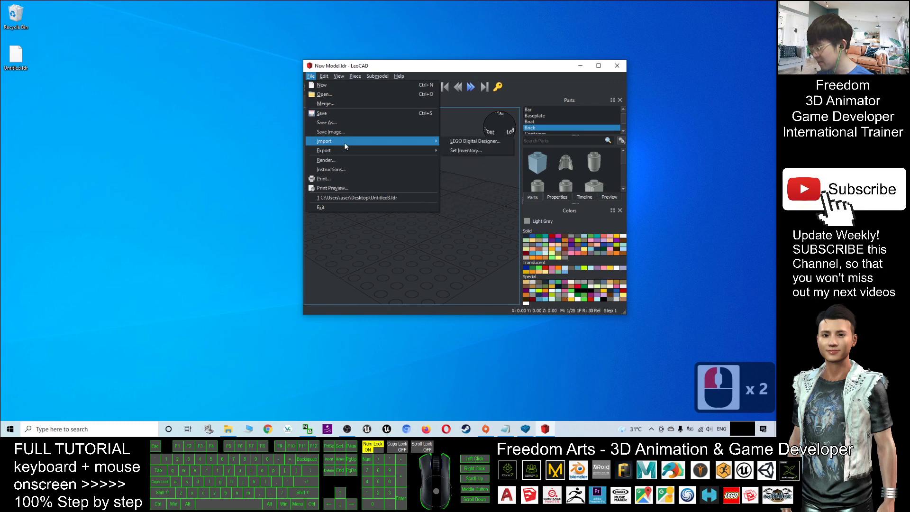